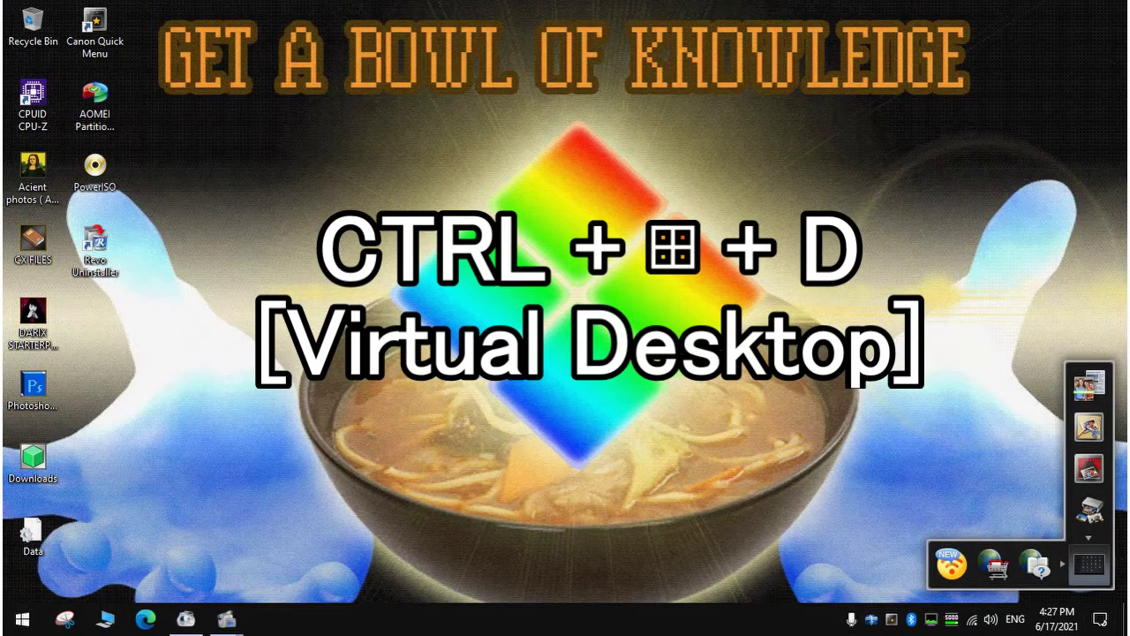
- Create a new virtual desktop and open Microsoft Edge on it
key("ctrl+super+d")
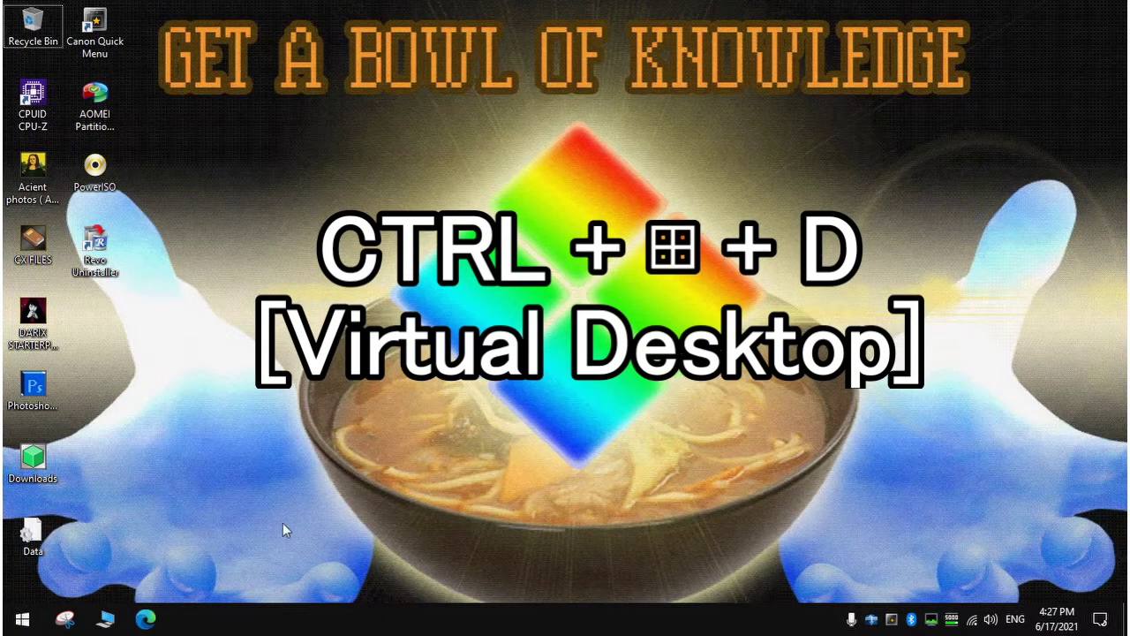
left_click(146, 620)
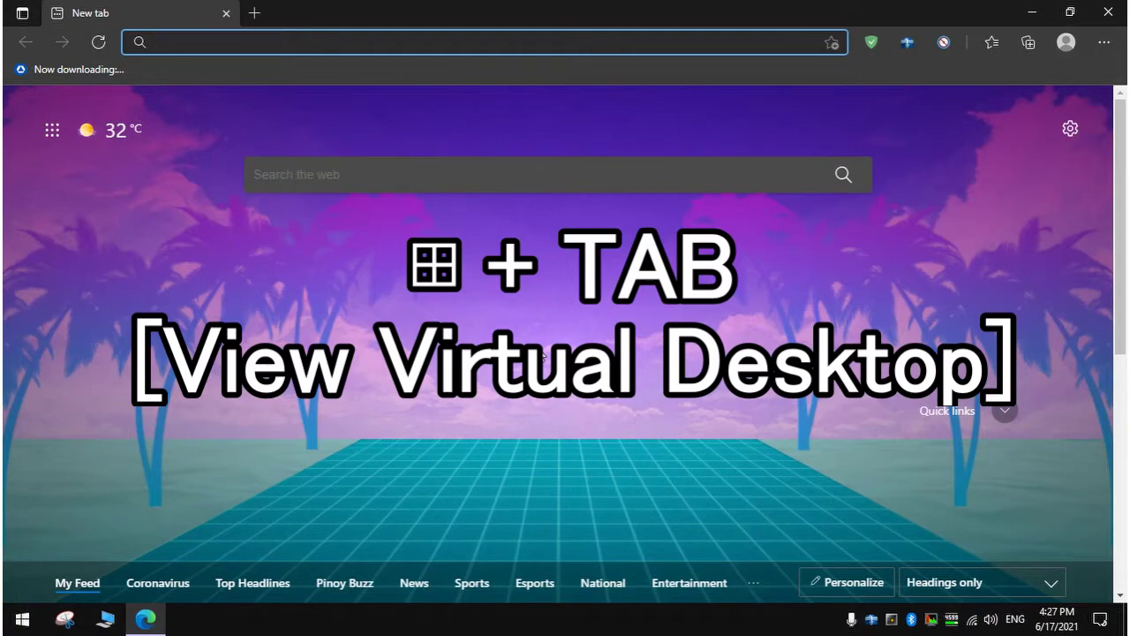
- Switch between the virtual desktops through Task View, returning to Desktop 3 once and finishing on Desktop 1
key("super+Tab")
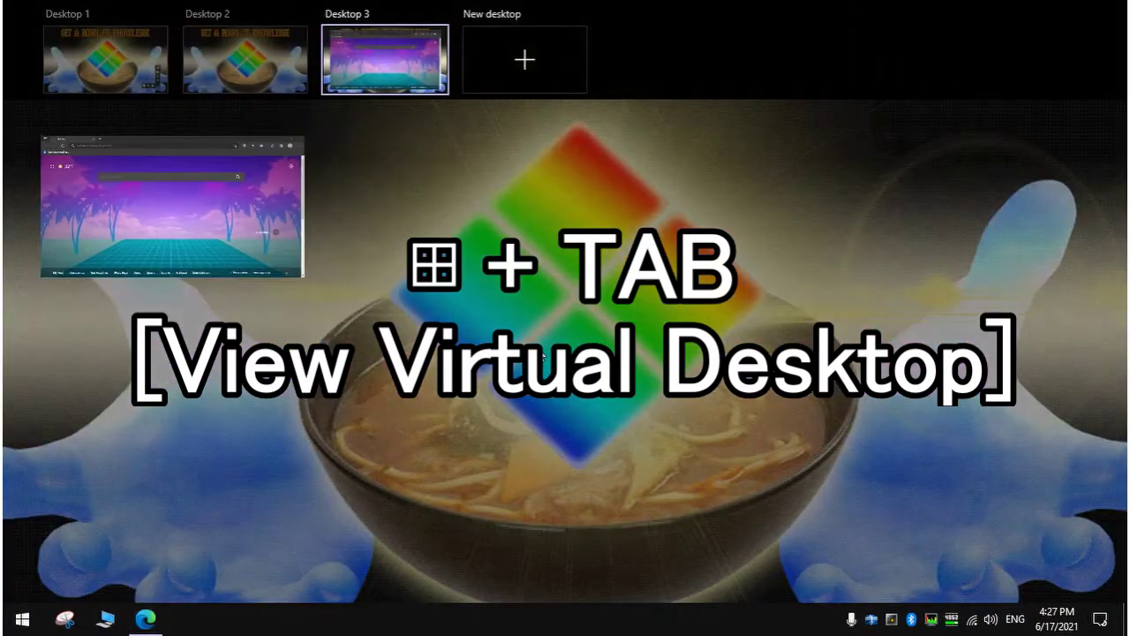
left_click(132, 75)
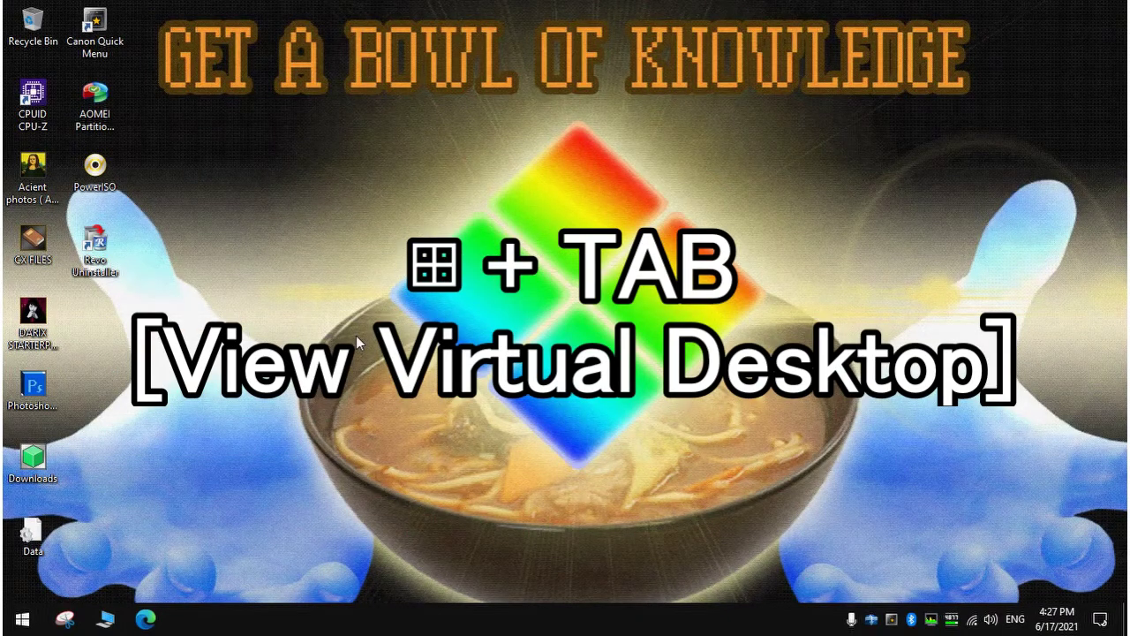
key("super+Tab")
left_click(378, 69)
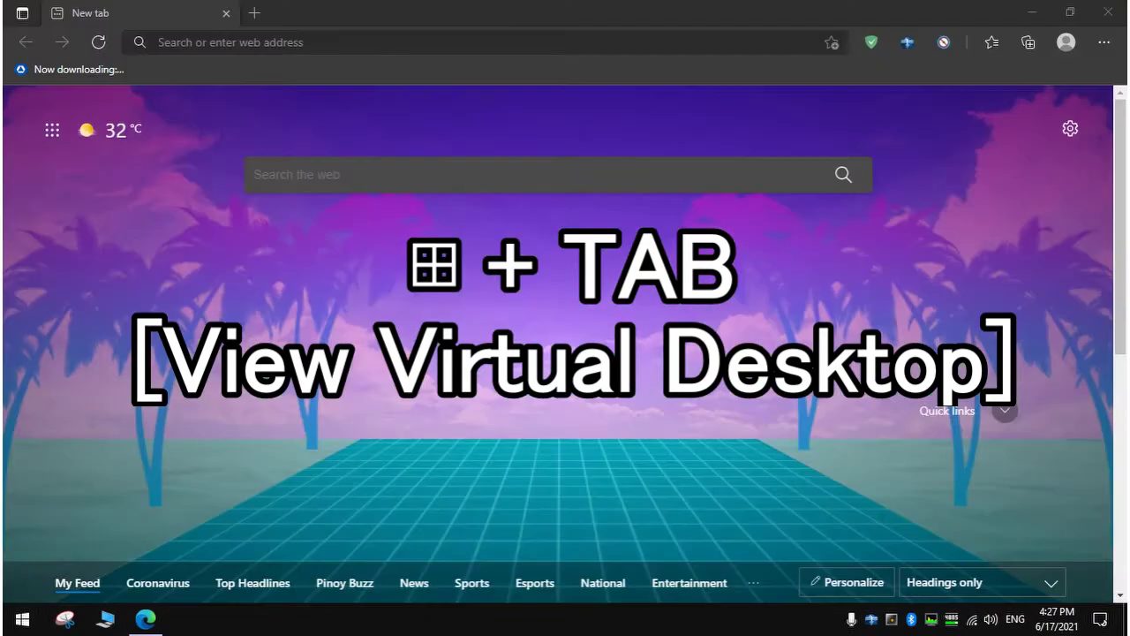
key("super+Tab")
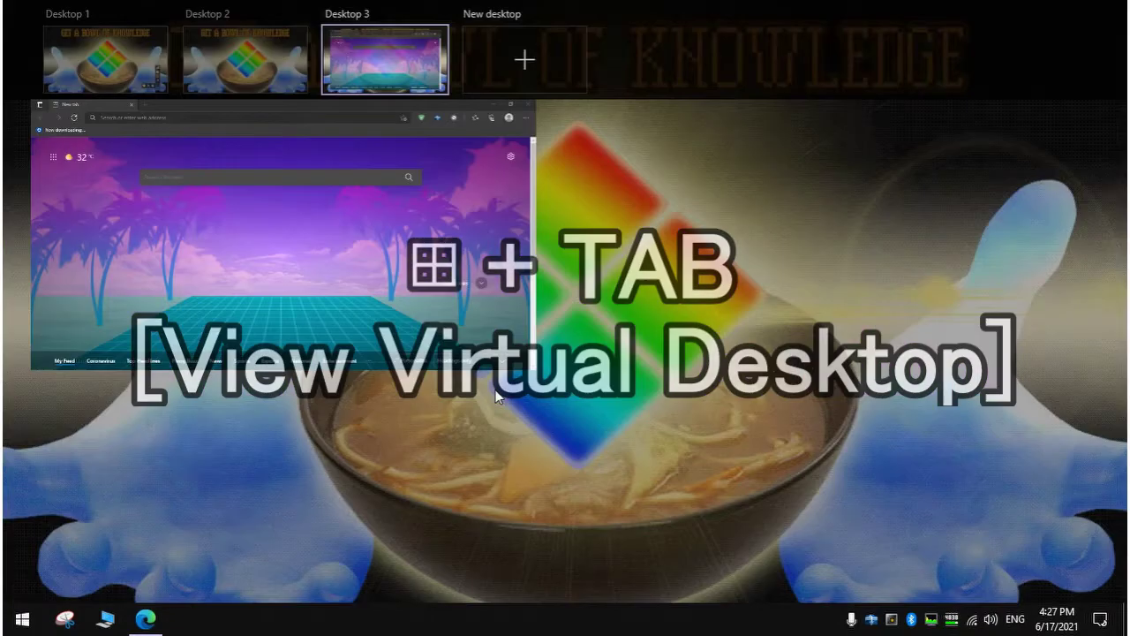
left_click(106, 60)
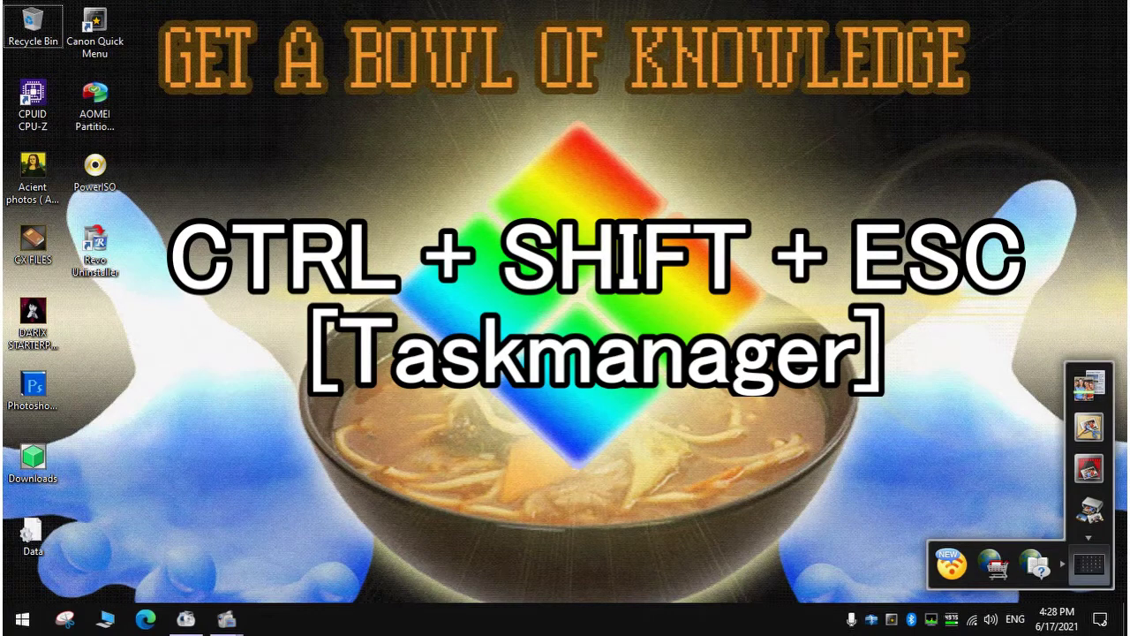
- Open Task Manager, select the Microsoft Edge and QRecord entries in the running apps, and close it
key("ctrl+shift+Escape")
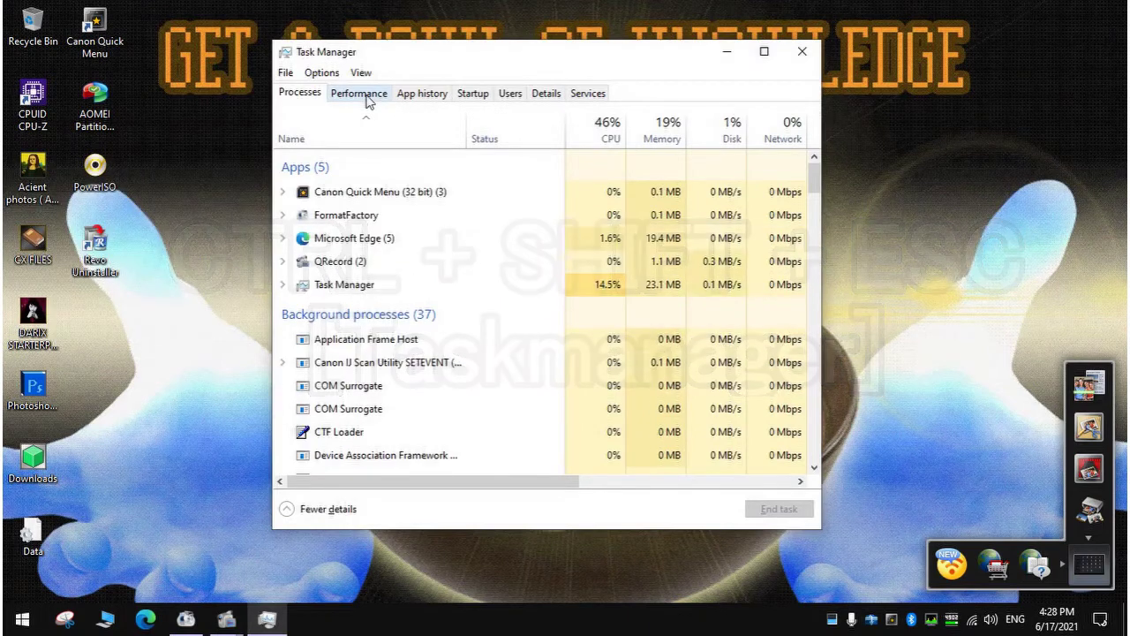
left_click(380, 196)
left_click(406, 241)
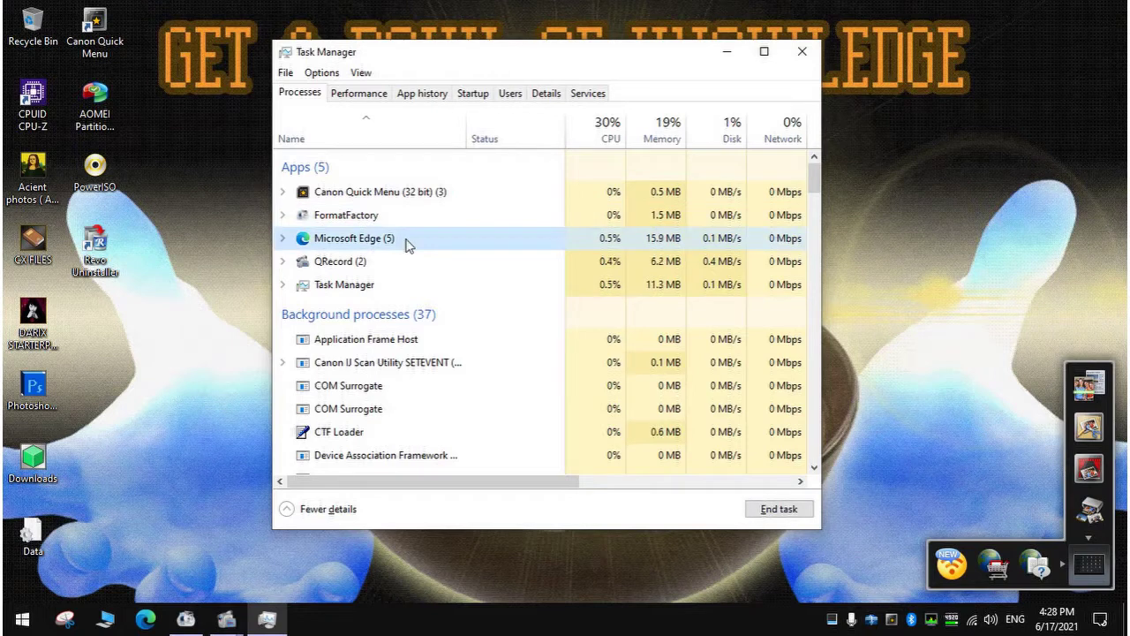
left_click(372, 263)
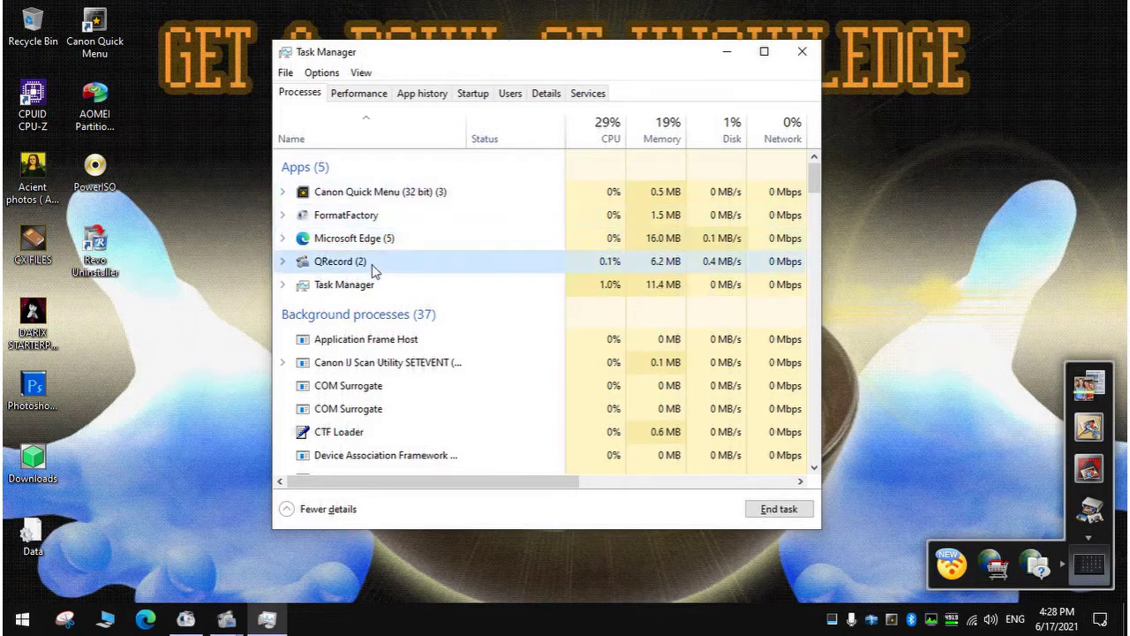
left_click(806, 52)
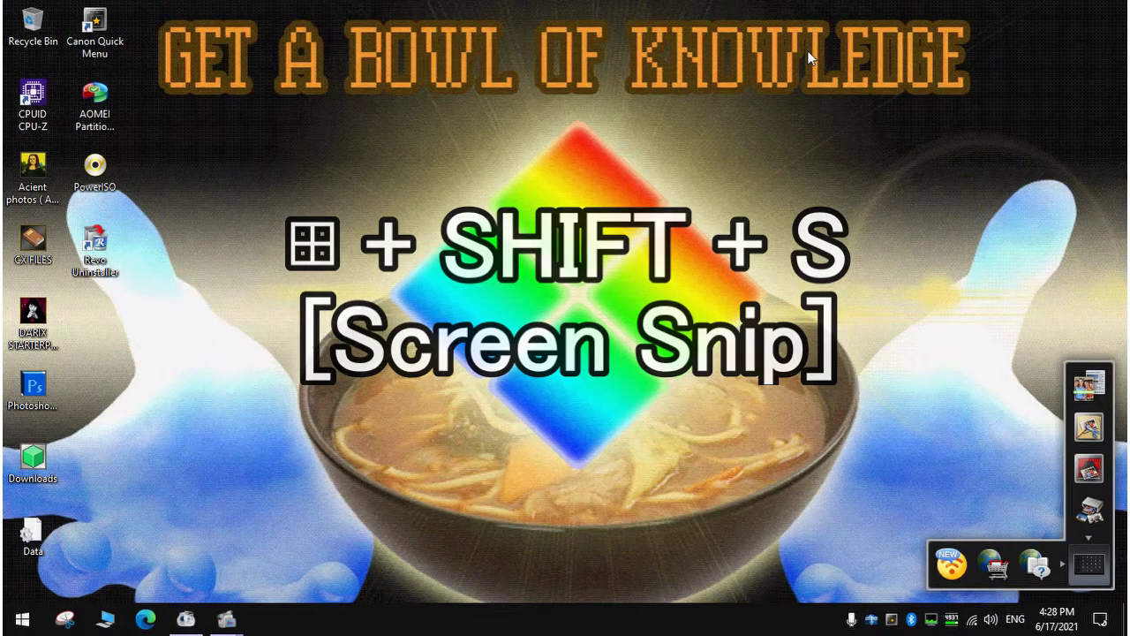
- Take a rectangular screen snip of the central part of the desktop, covering the logo and bowl
key("super+shift+s")
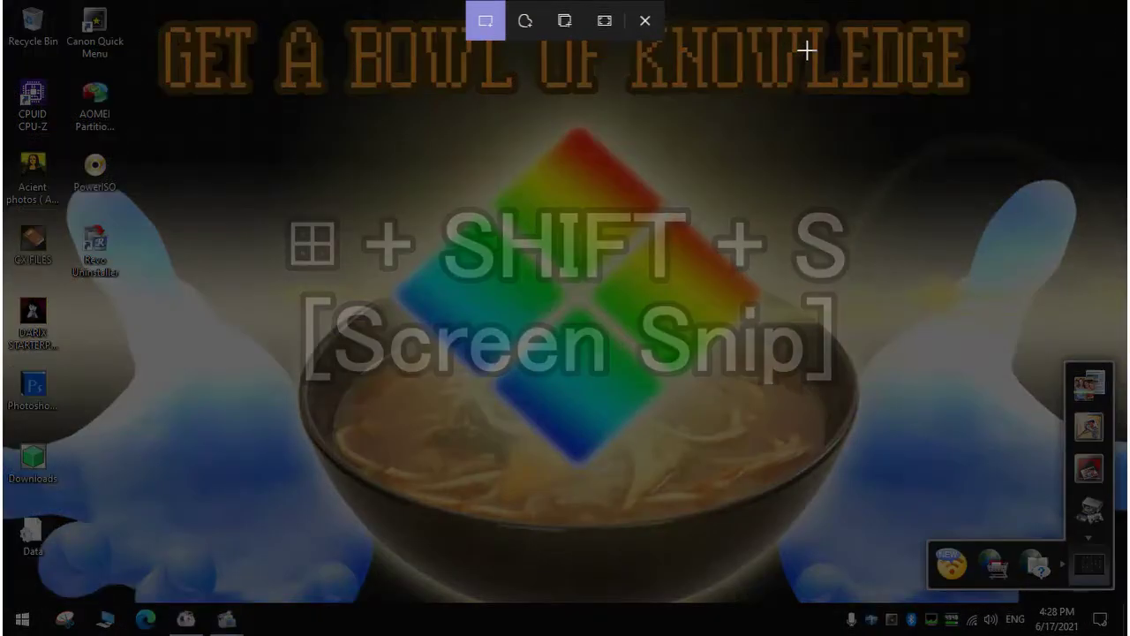
left_click_drag(250, 40, 914, 520)
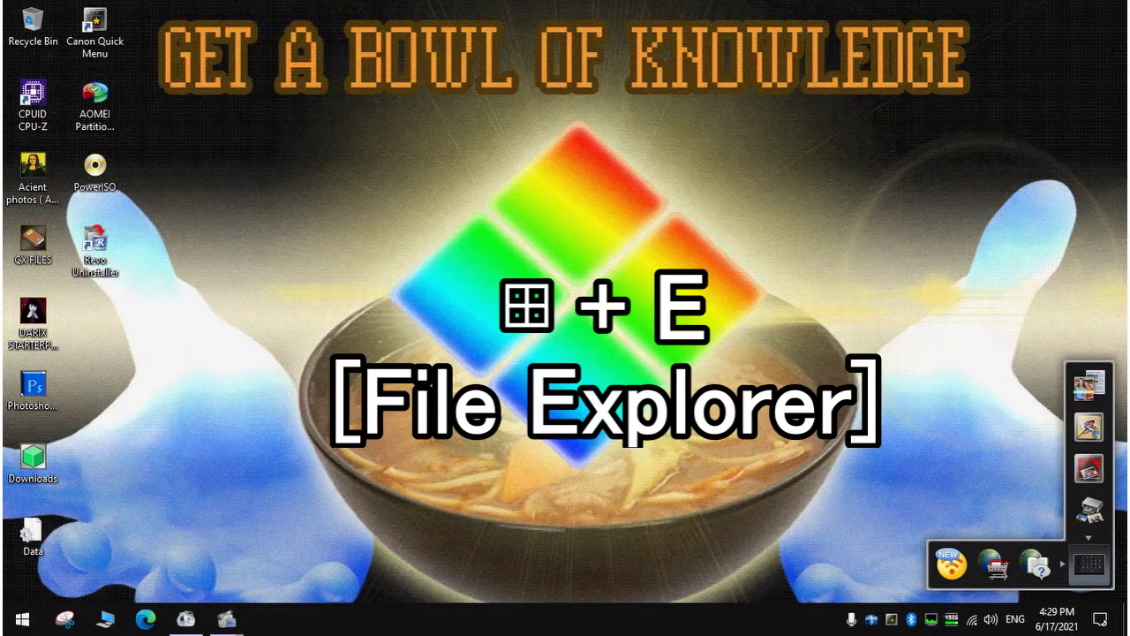
- Open File Explorer and reposition its window on the desktop
key("super+e")
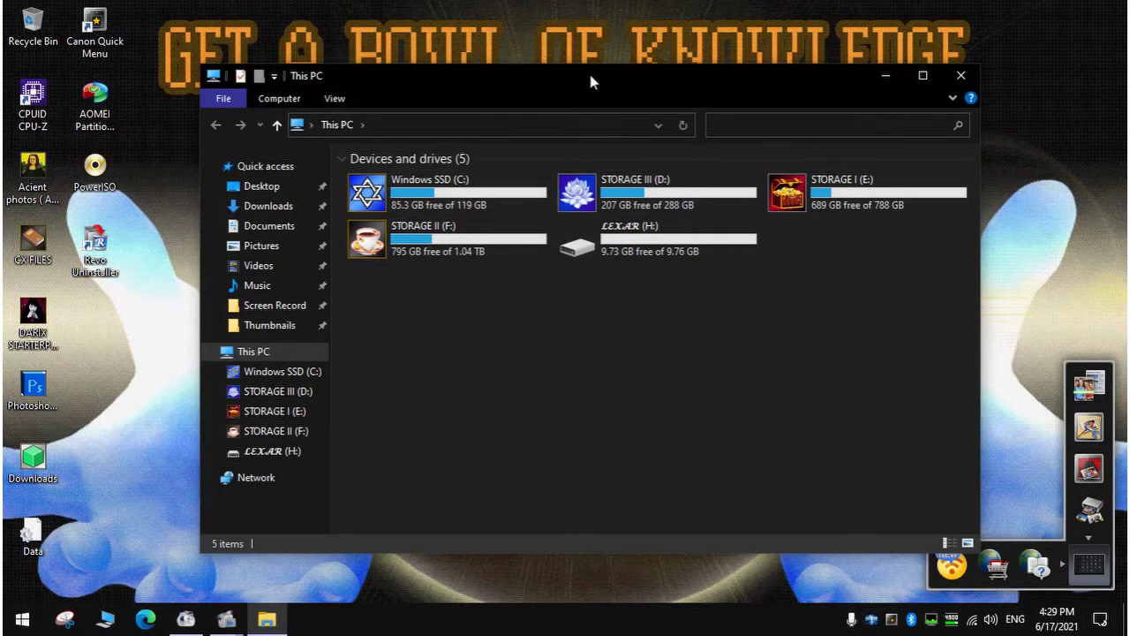
left_click_drag(593, 71, 548, 76)
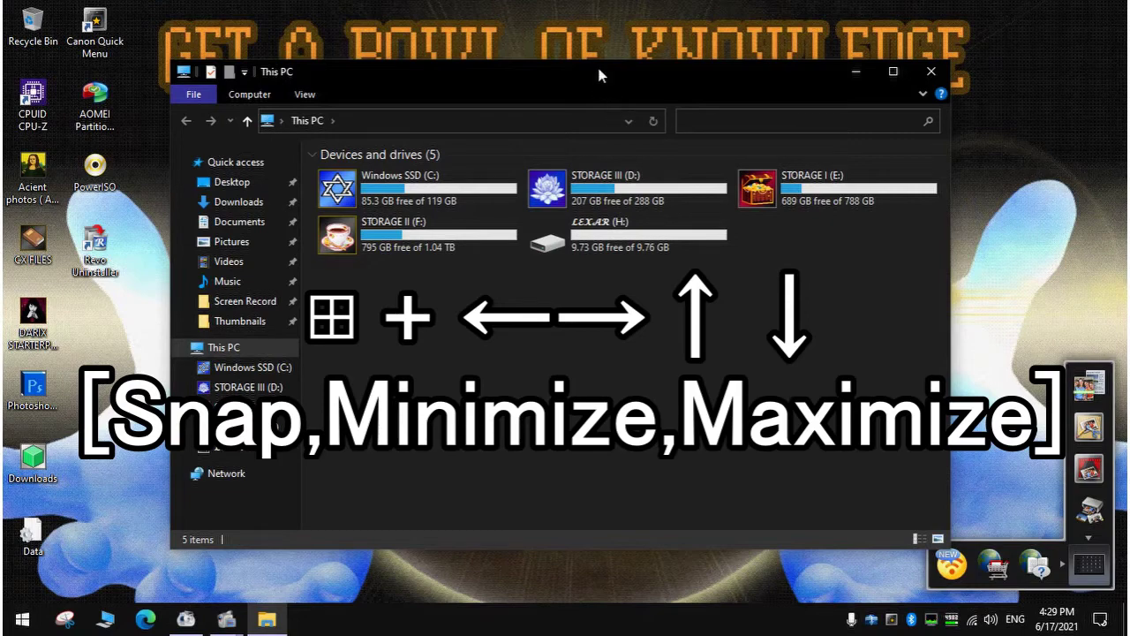
mouse_move(604, 80)
left_mouse_down()
mouse_move(654, 85)
mouse_move(588, 80)
left_mouse_up()
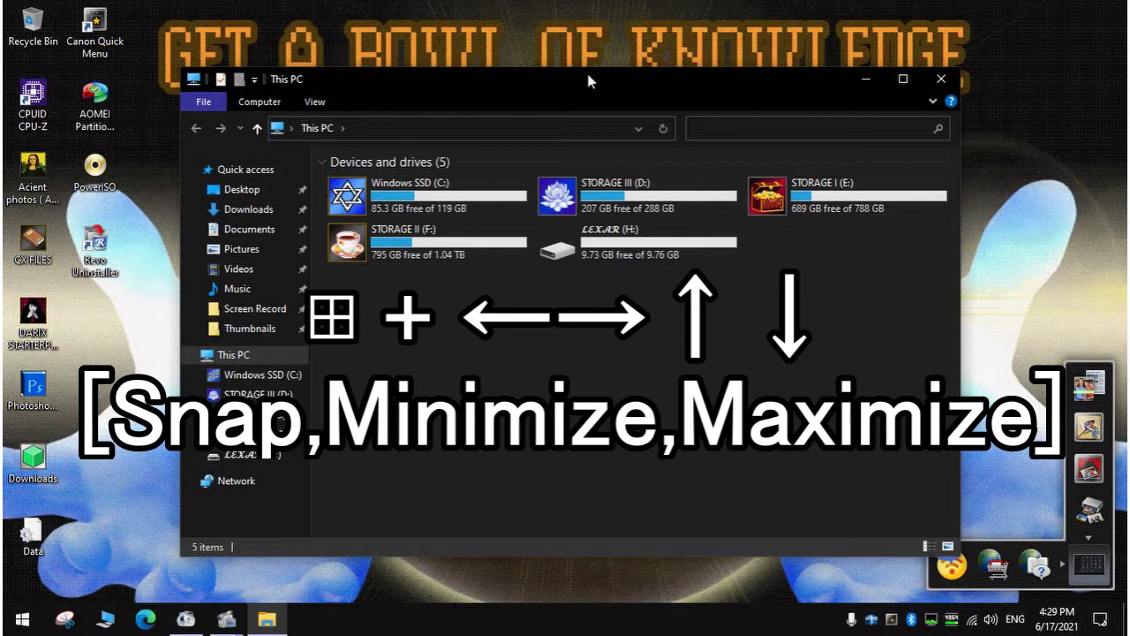
- Minimize the File Explorer window, restore it from the taskbar and maximize it
key("super+Down")
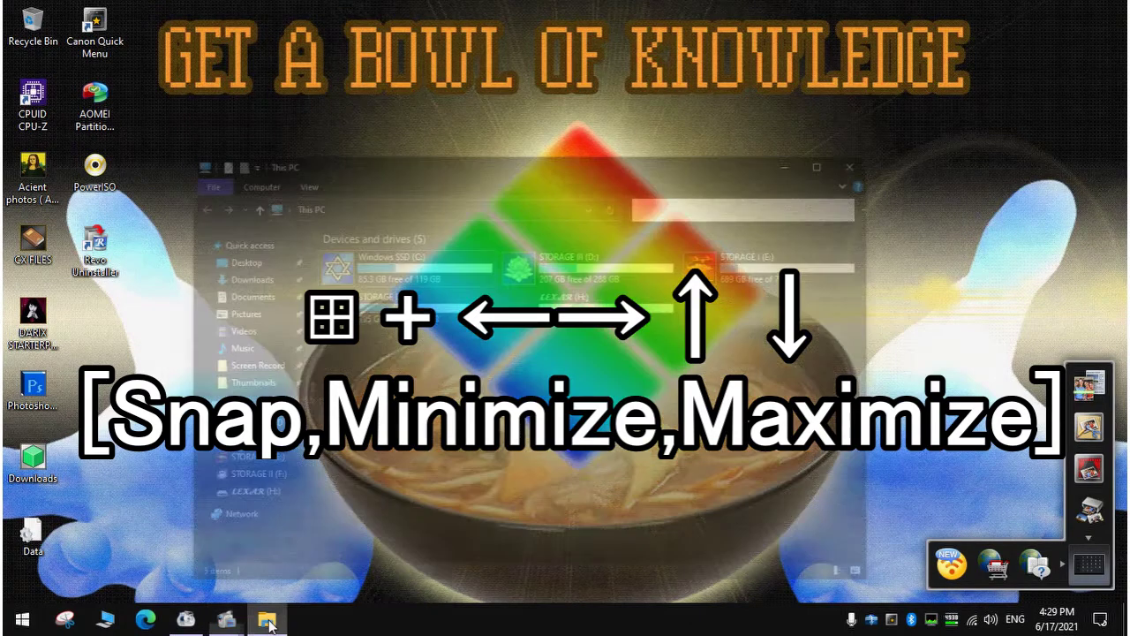
left_click(266, 618)
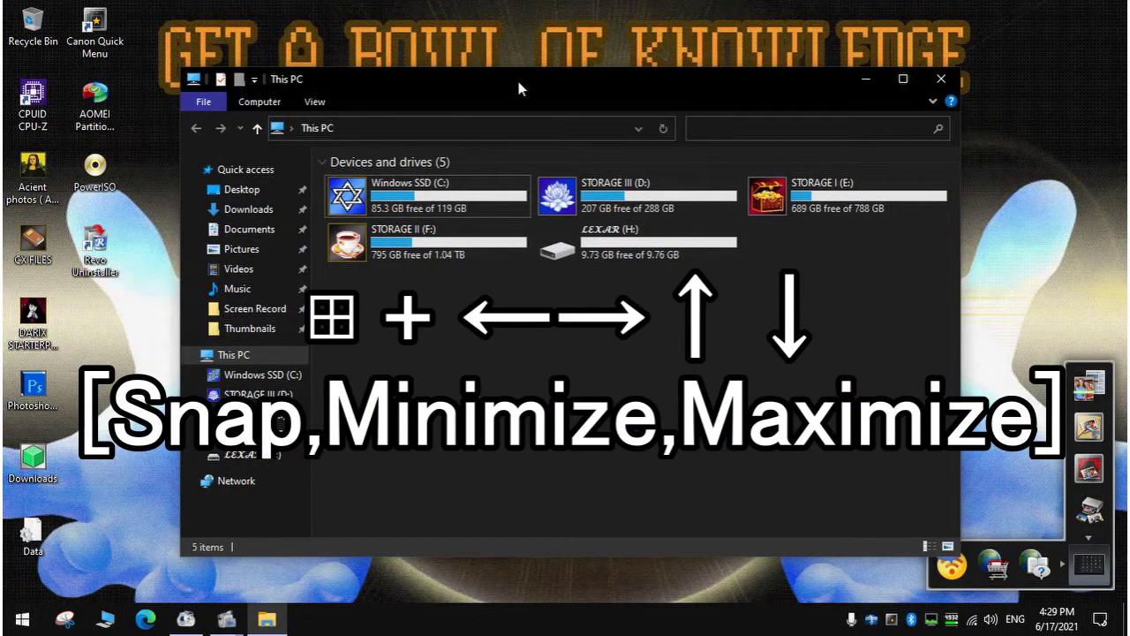
key("super+Up")
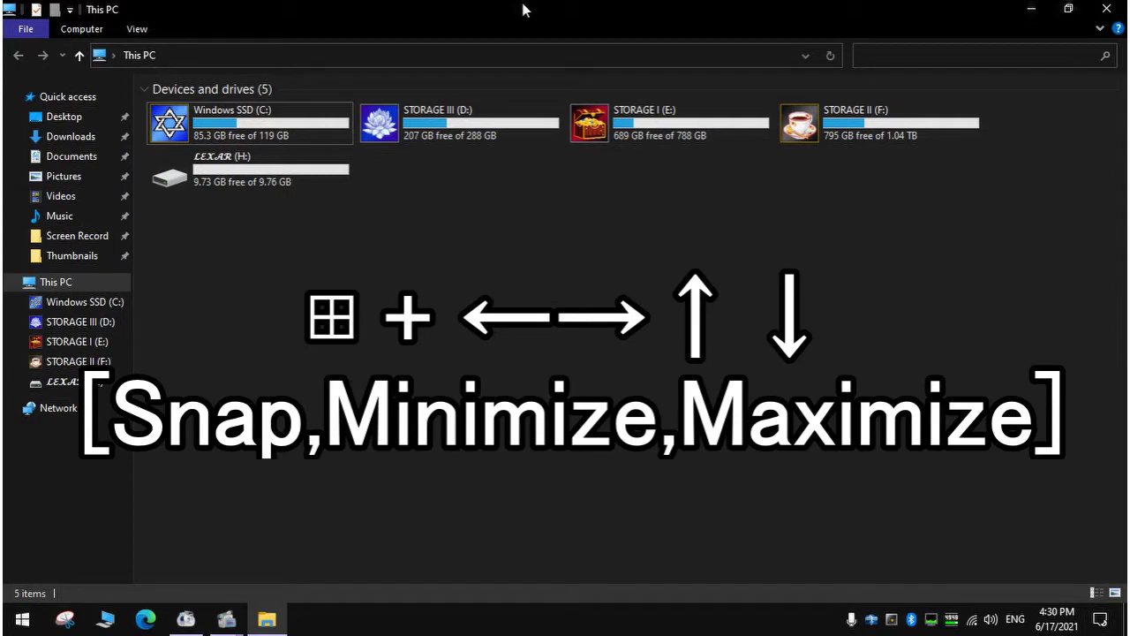
- Snap the File Explorer window to the left half of the screen, unsnap it, and repeat with the right half
key("super+Left")
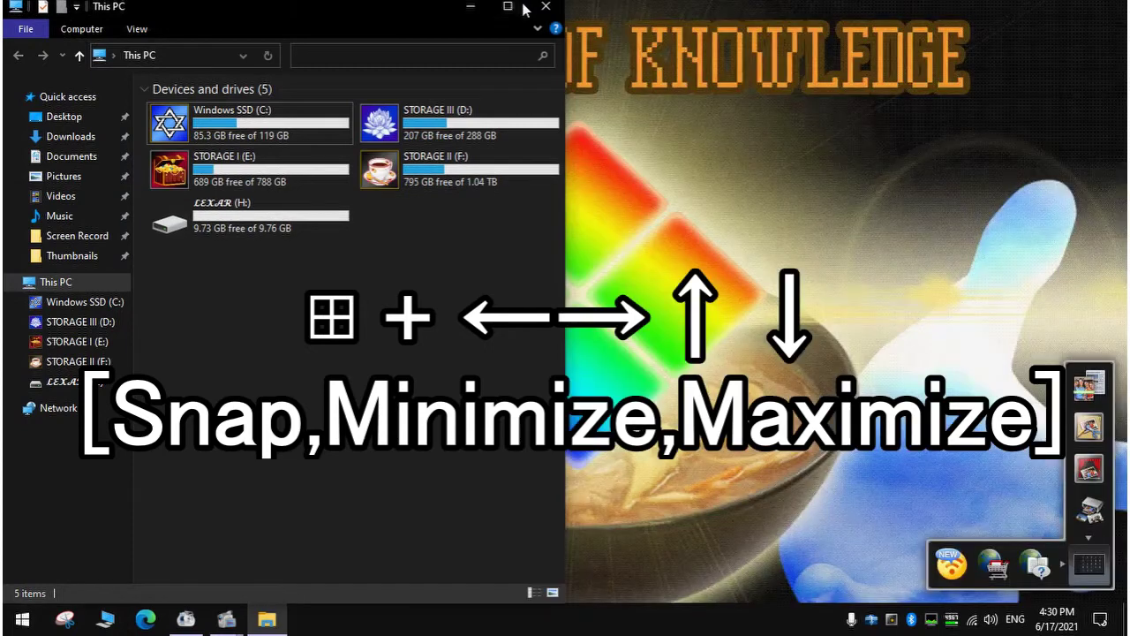
key("super+Down")
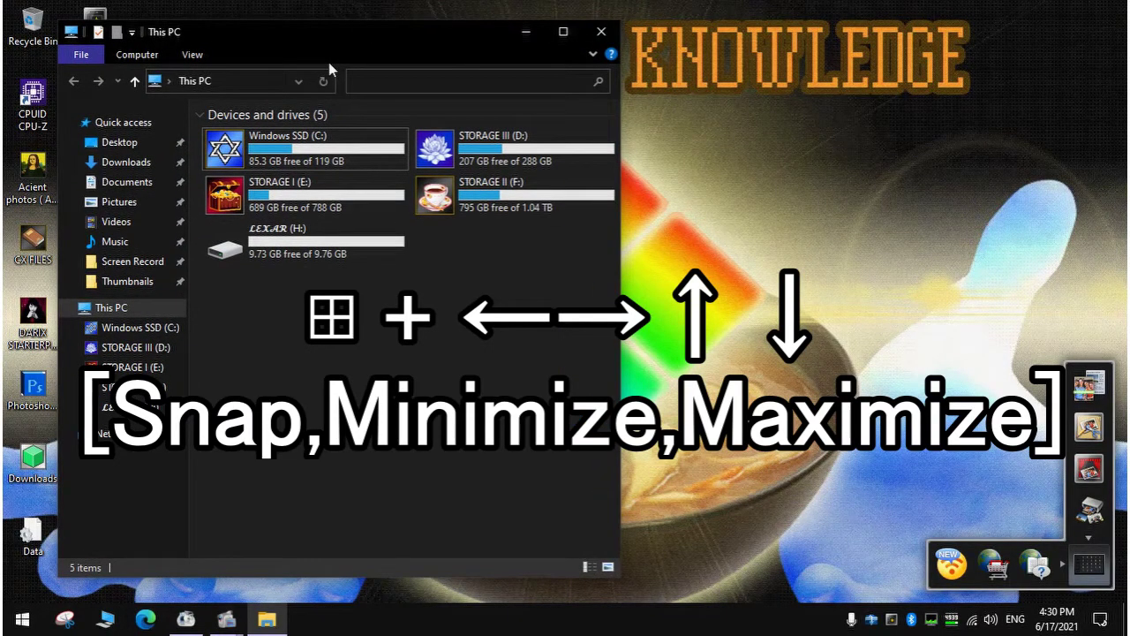
key("super+Right")
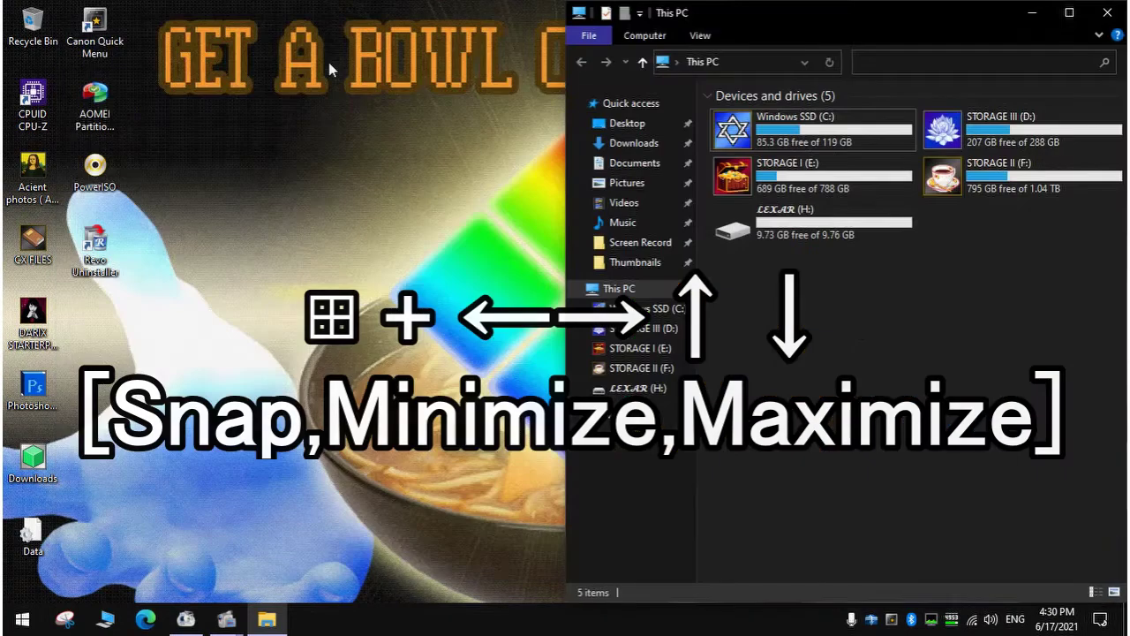
key("super+Down")
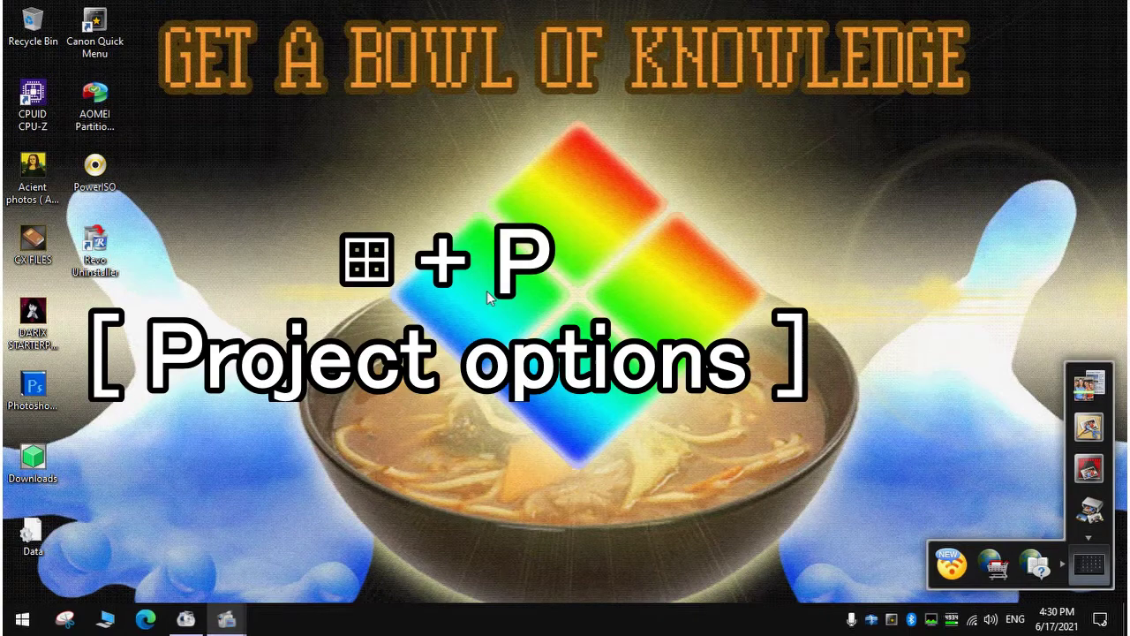
- View the Project display options and the Connect pane for wireless devices, dismissing each without changing anything
key("super+p")
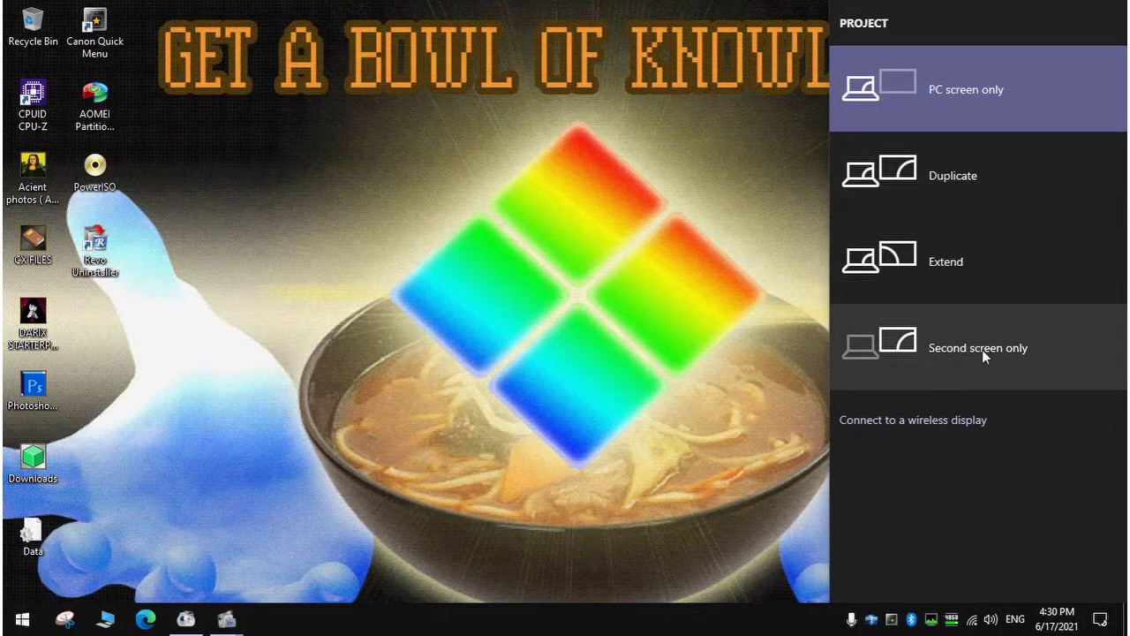
left_click(632, 298)
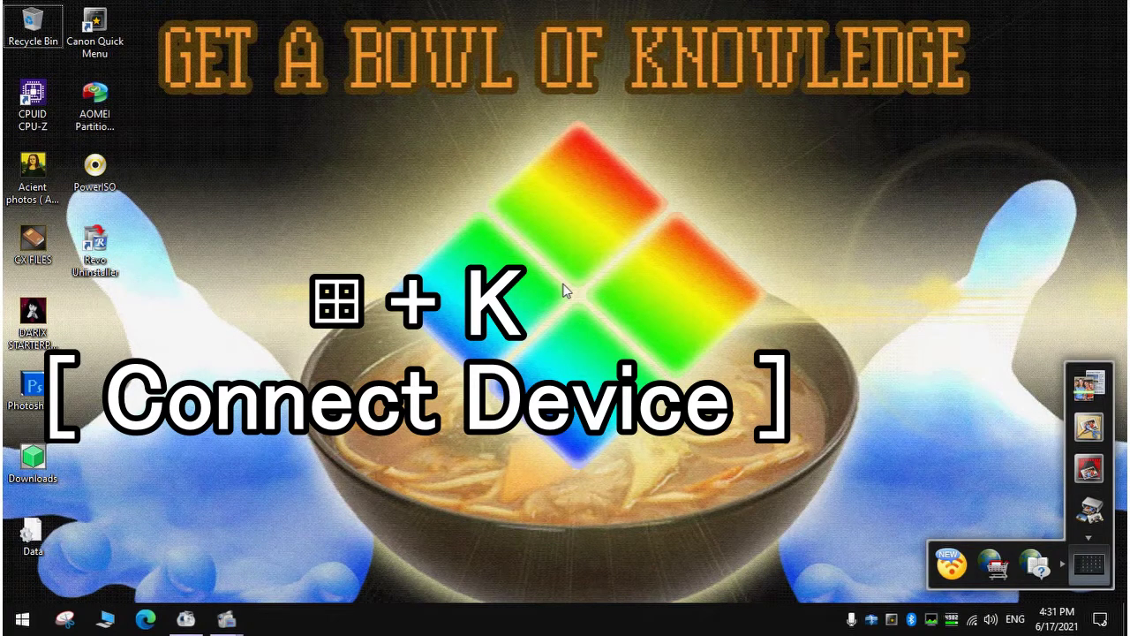
key("super+k")
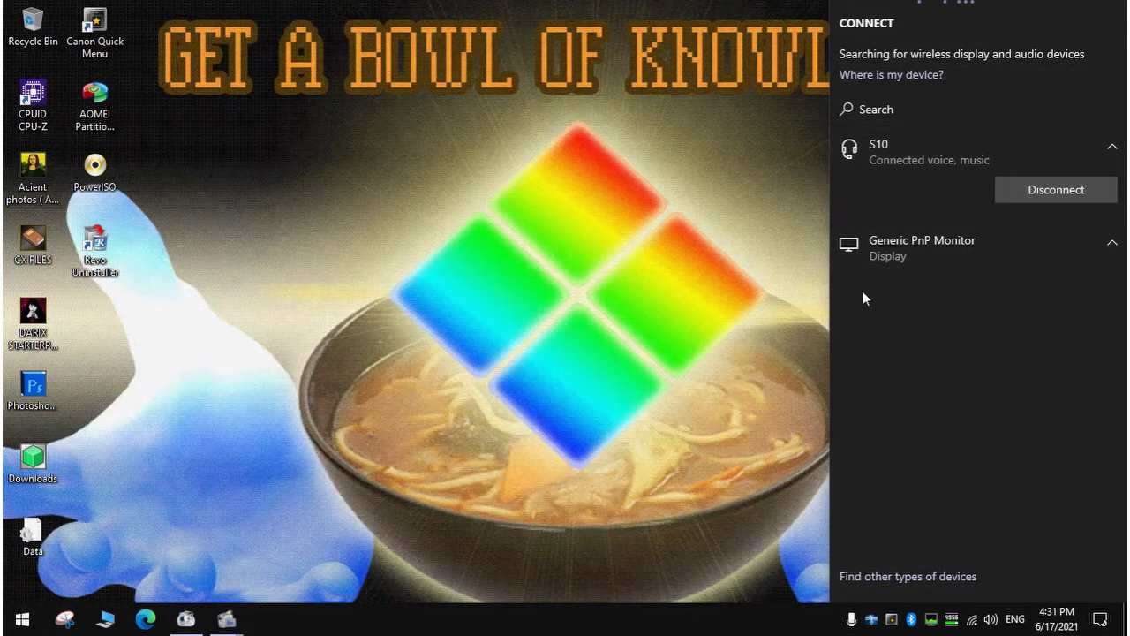
left_click(610, 300)
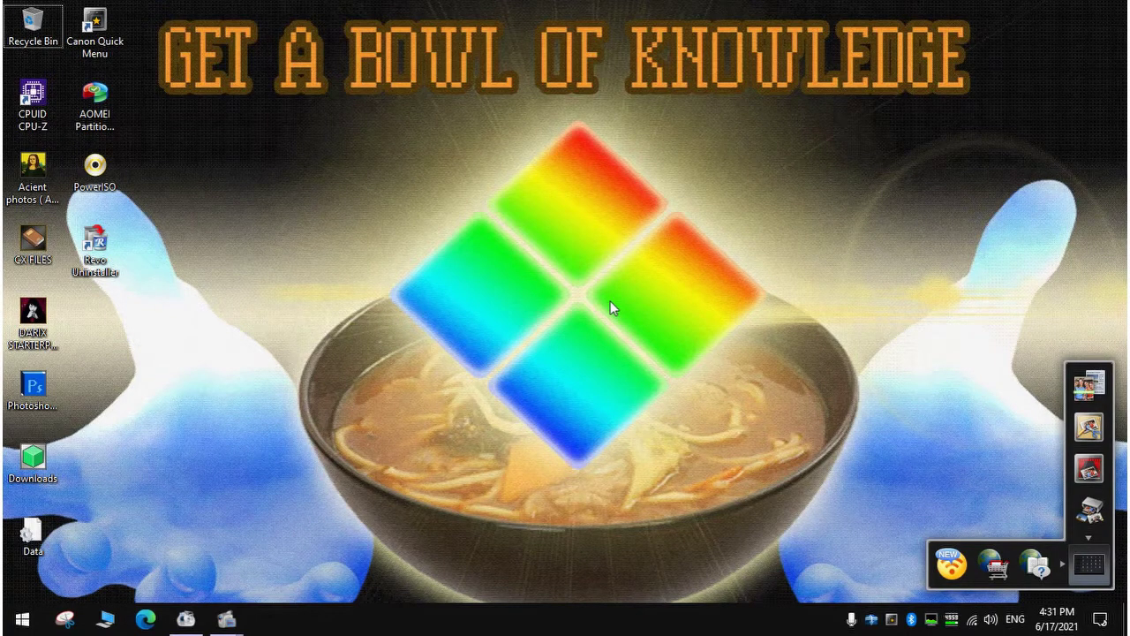
- Load google.com in Microsoft Edge and close its tab
left_click(155, 617)
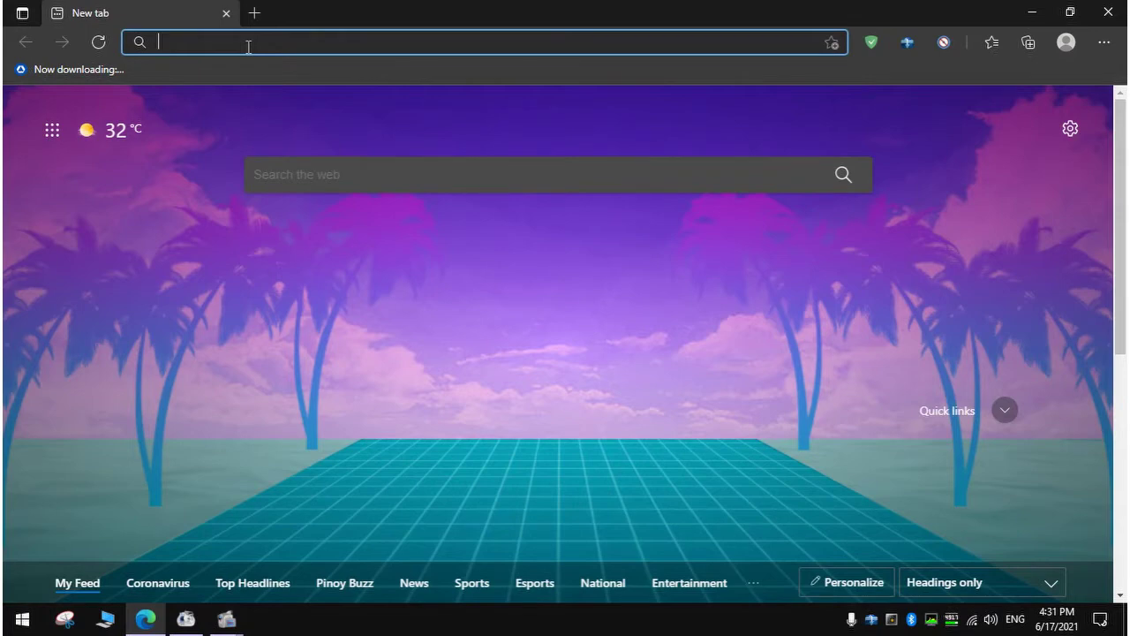
left_click(249, 47)
type("google.com")
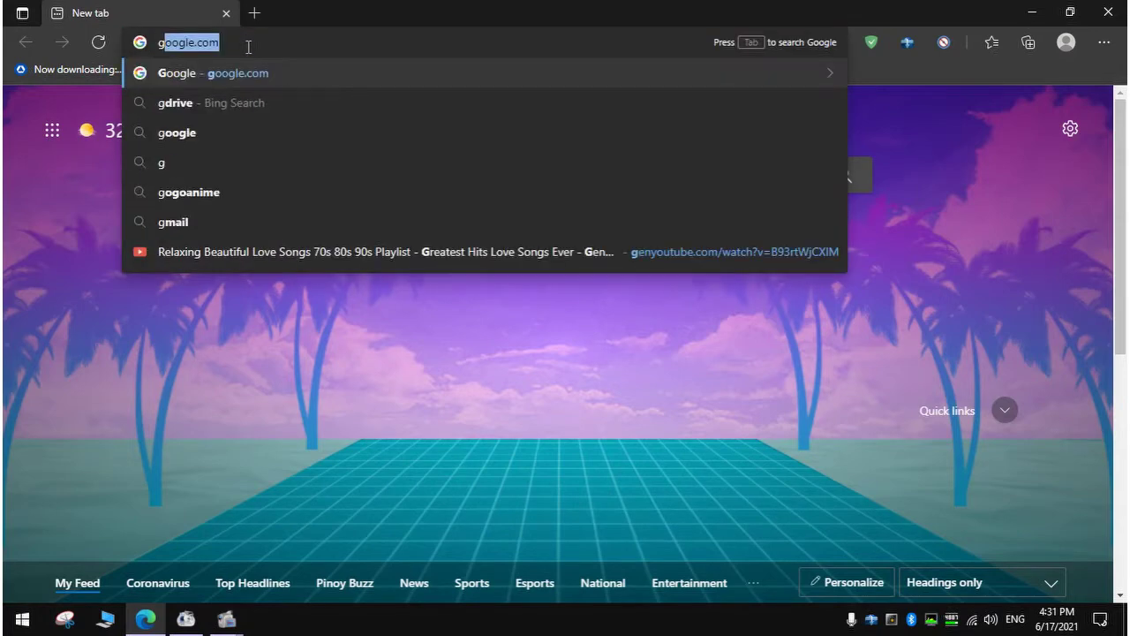
key("Return")
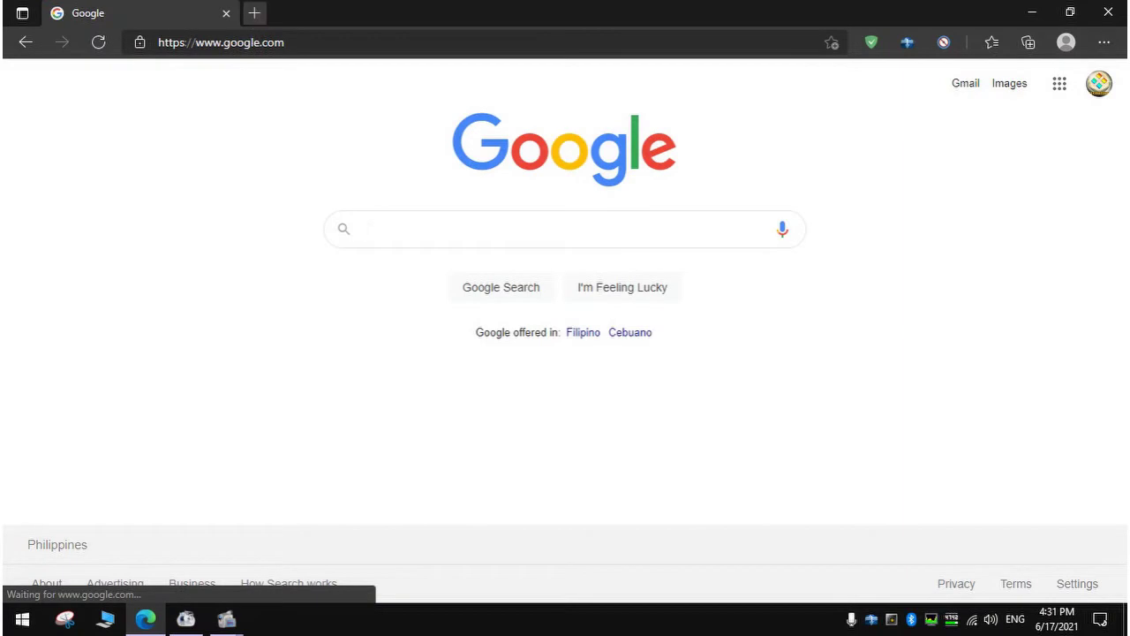
left_click(226, 15)
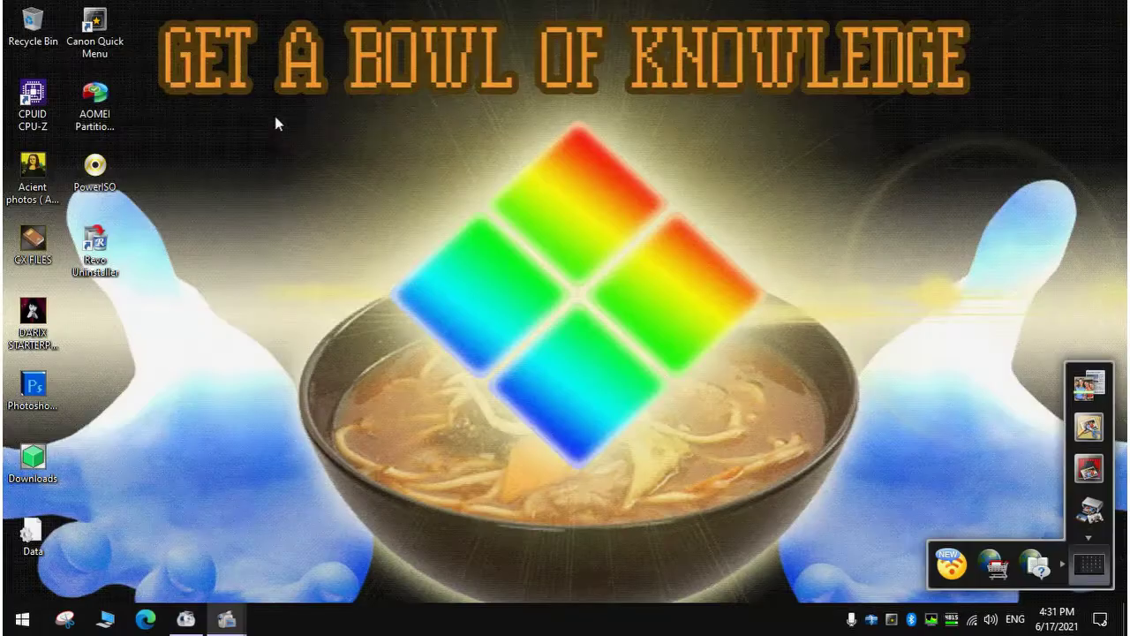
- Relaunch Microsoft Edge, reopen the closed Google tab and reposition its window
left_click(141, 620)
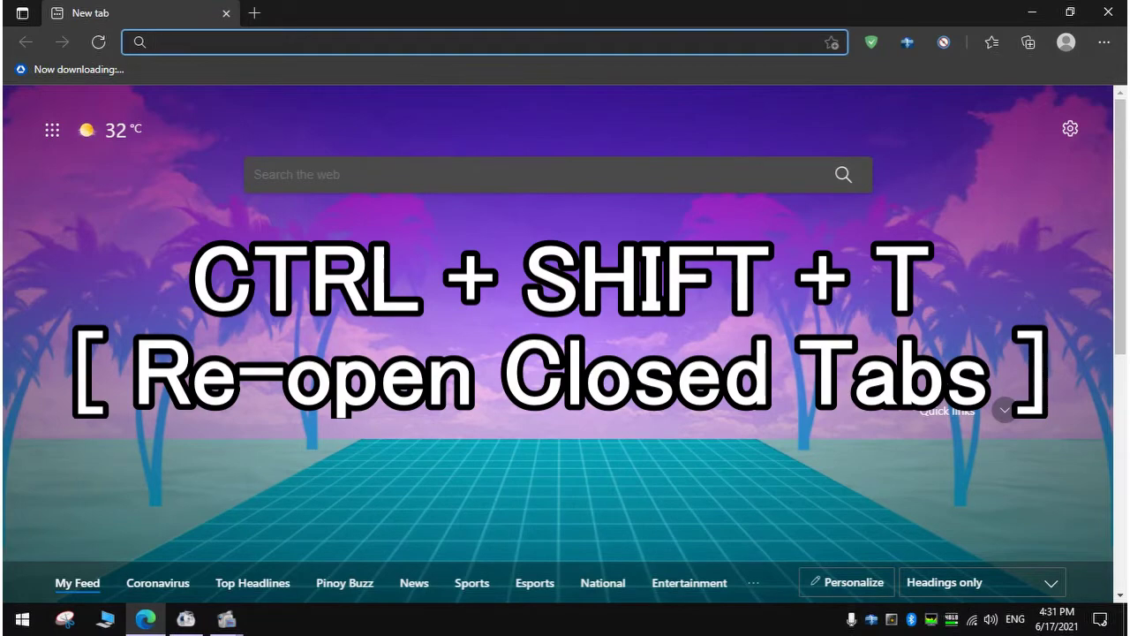
key("ctrl+shift+t")
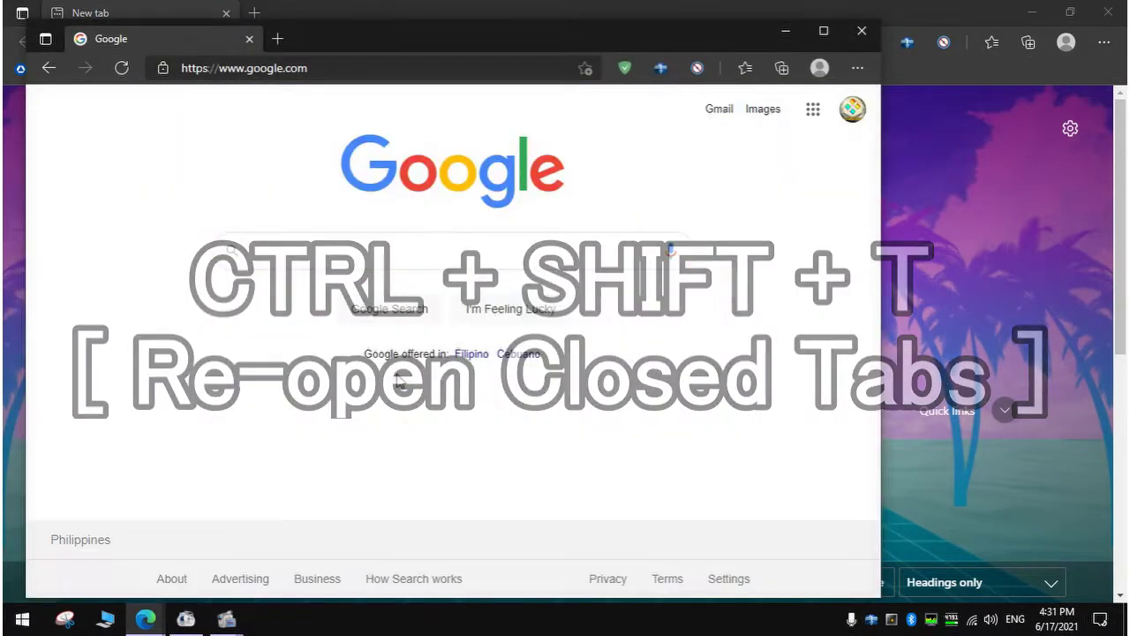
left_click_drag(664, 45, 704, 25)
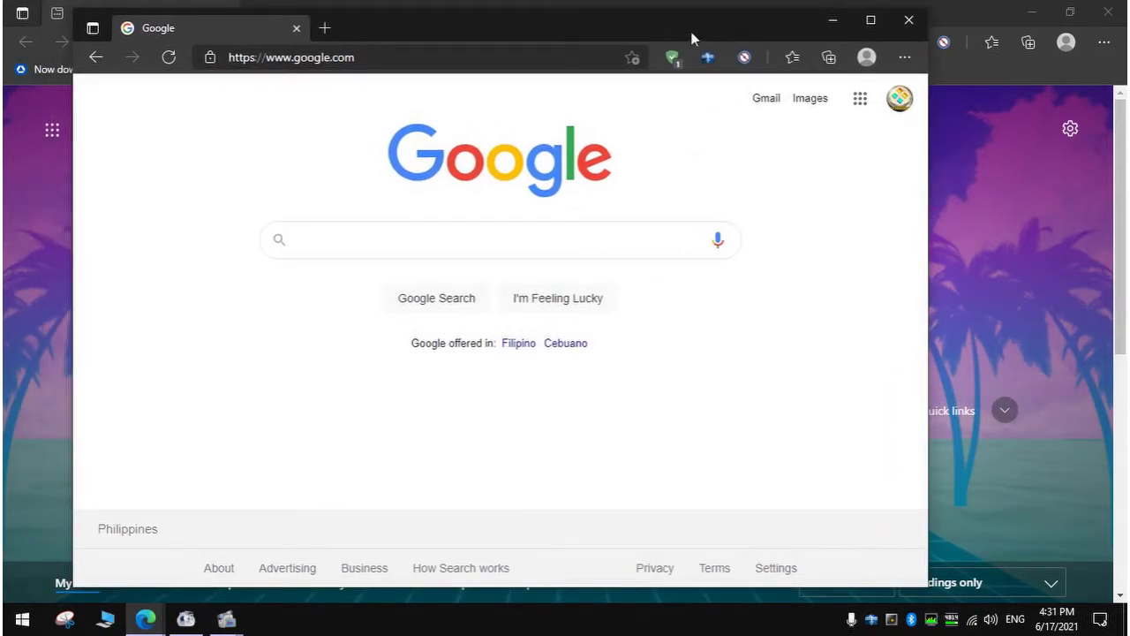
left_click_drag(681, 30, 769, 29)
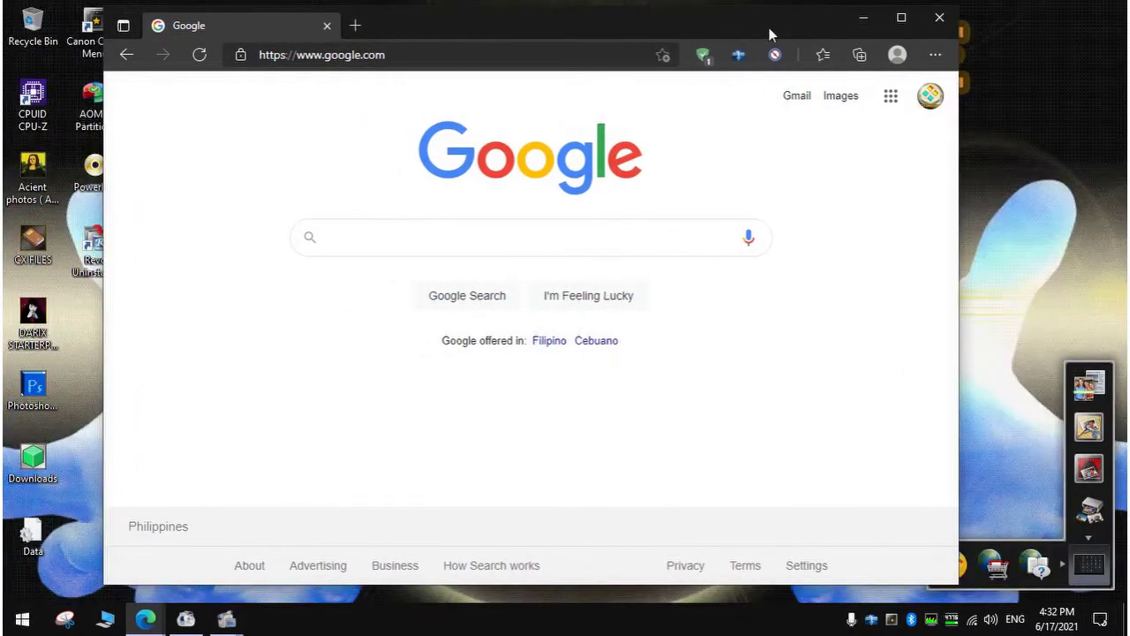
- Close the Google browser window and ready the address bar of an Edge new tab for text entry
left_click(939, 17)
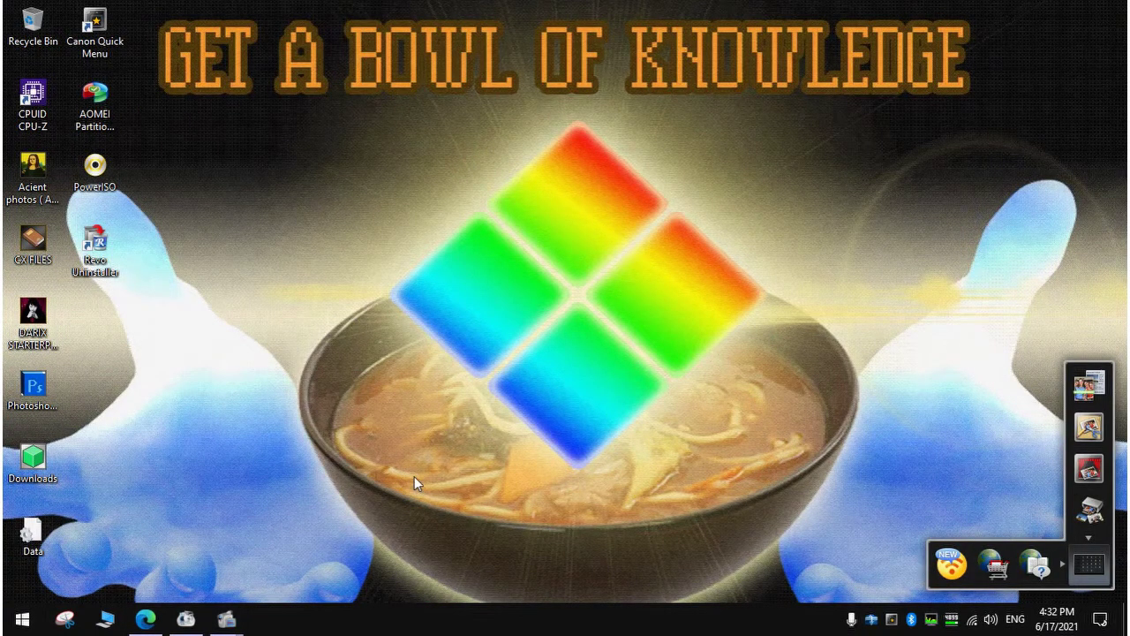
key("alt+Tab")
left_click(365, 46)
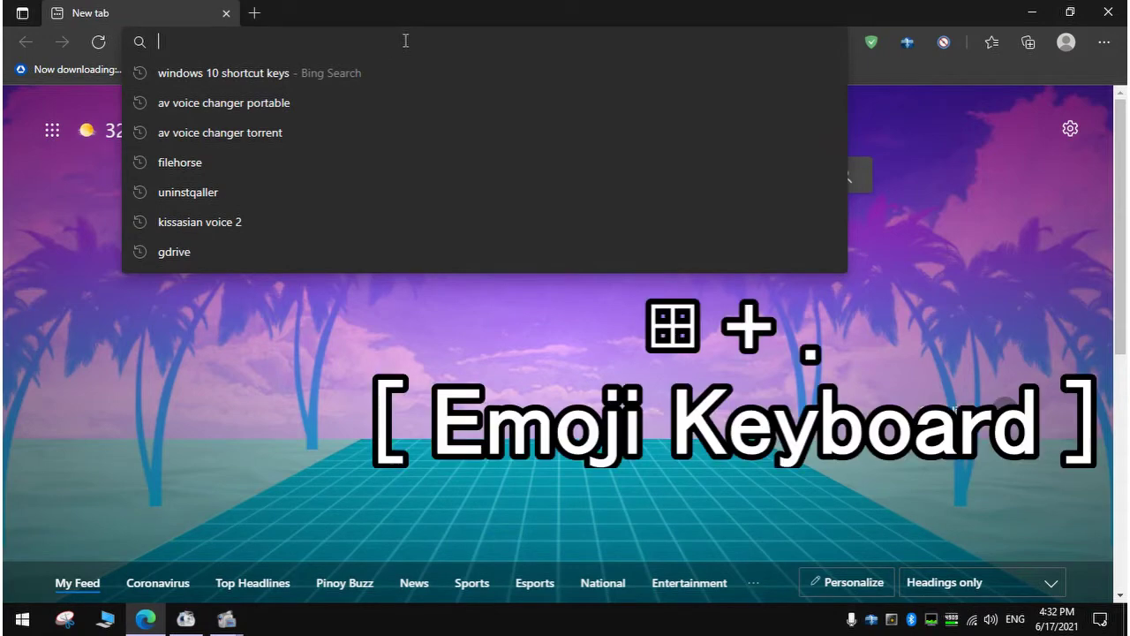
- Insert twelve rolling-on-the-floor-laughing emojis into the address bar using the emoji keyboard, select them all, and close the browser
key("super+period")
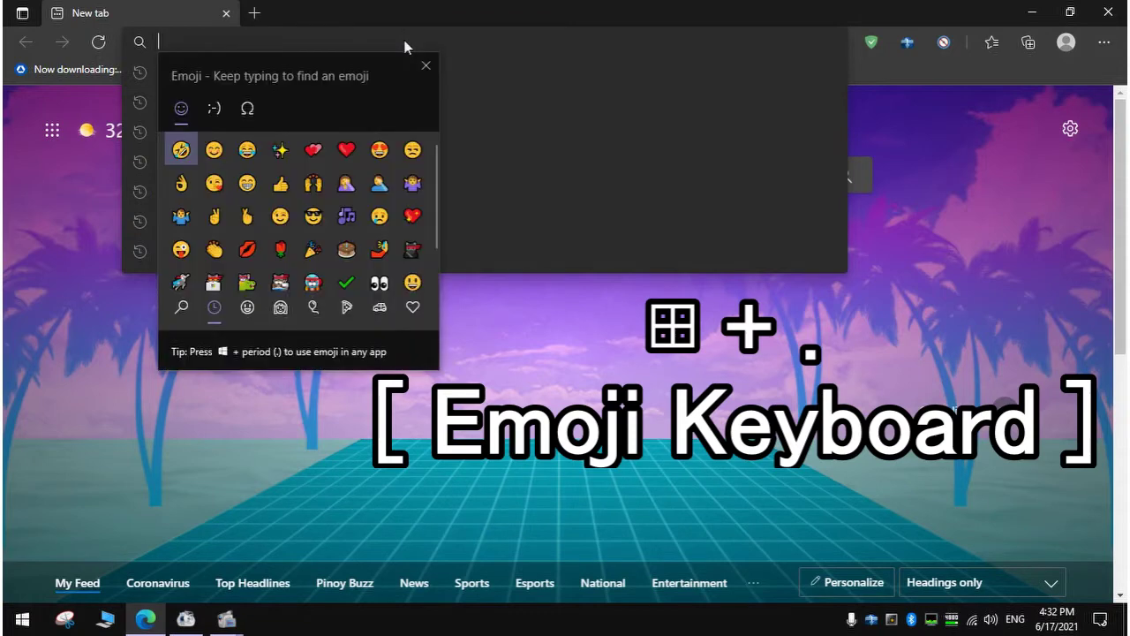
triple_click(180, 151)
double_click(180, 150)
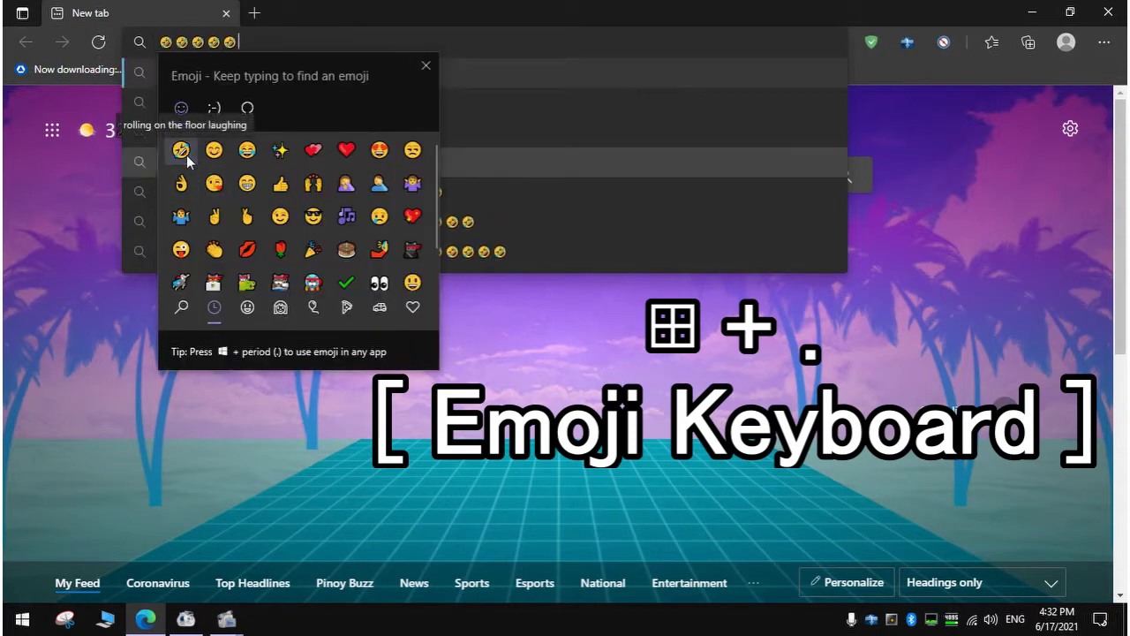
triple_click(180, 150)
double_click(181, 151)
double_click(180, 150)
key("Escape")
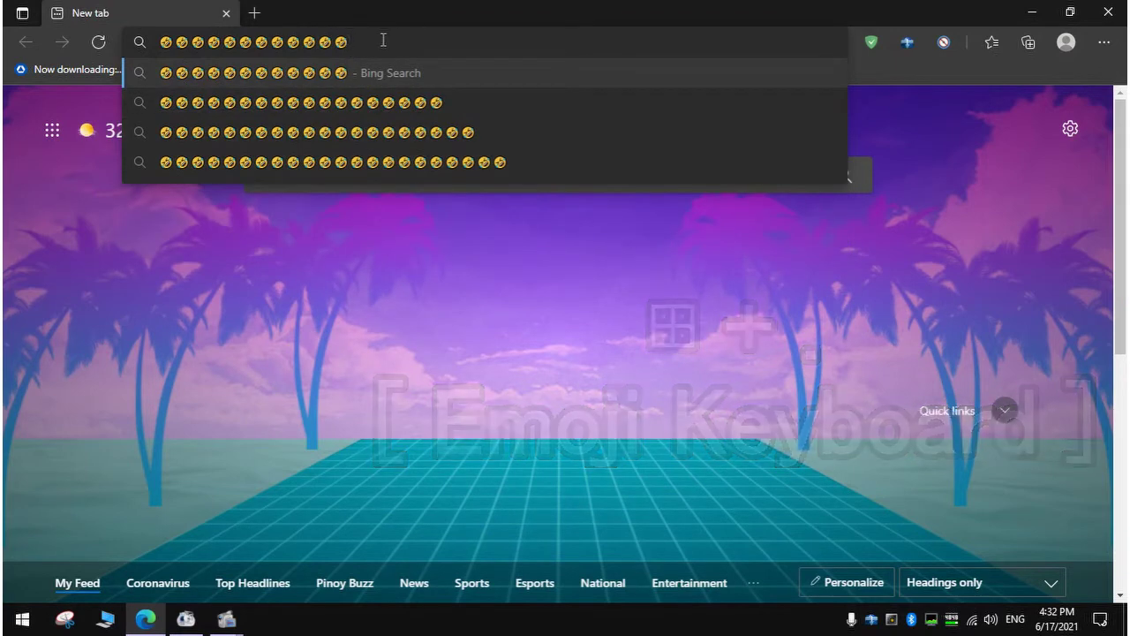
left_click_drag(371, 43, 159, 42)
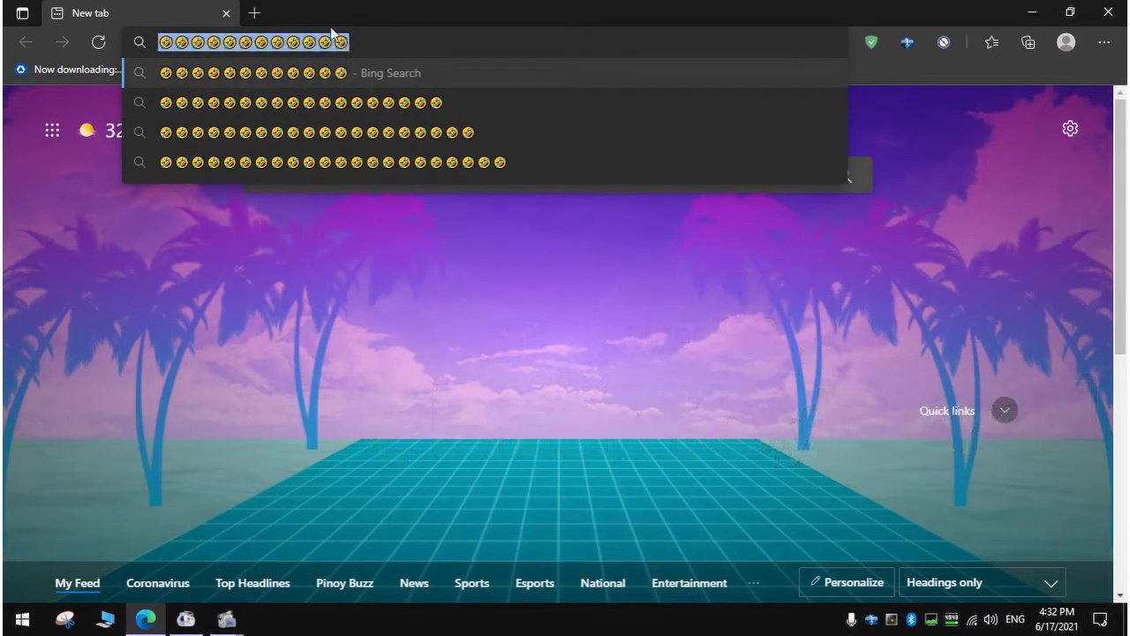
left_click(1112, 7)
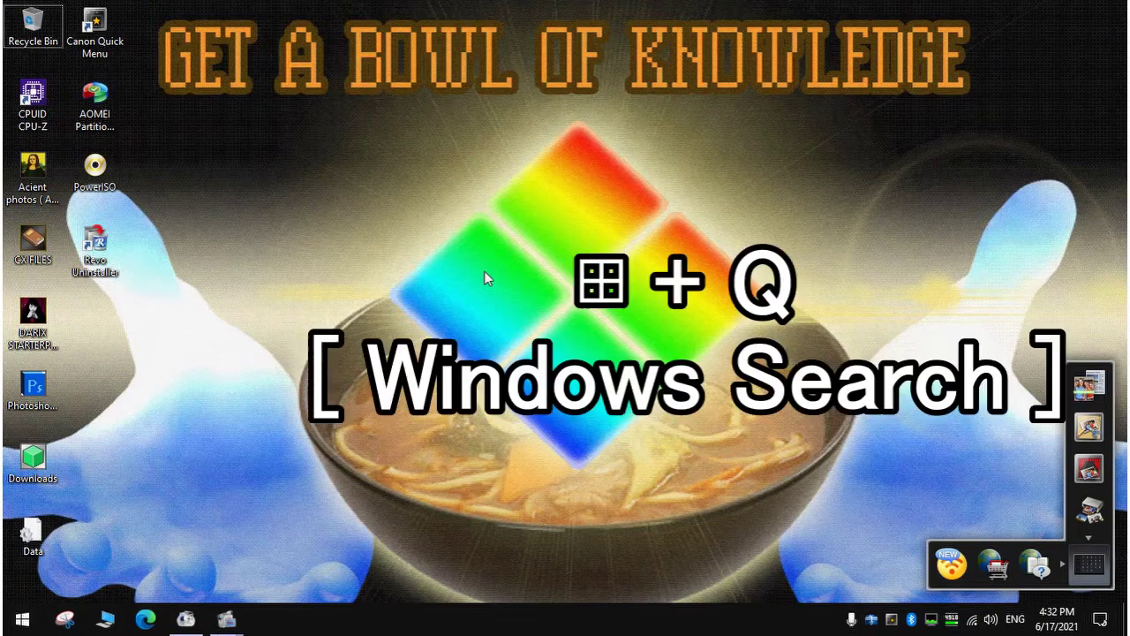
- Run a visual image search from Windows Search on a rectangular snip of the wallpaper's soup bowl, and close the results window
key("super+q")
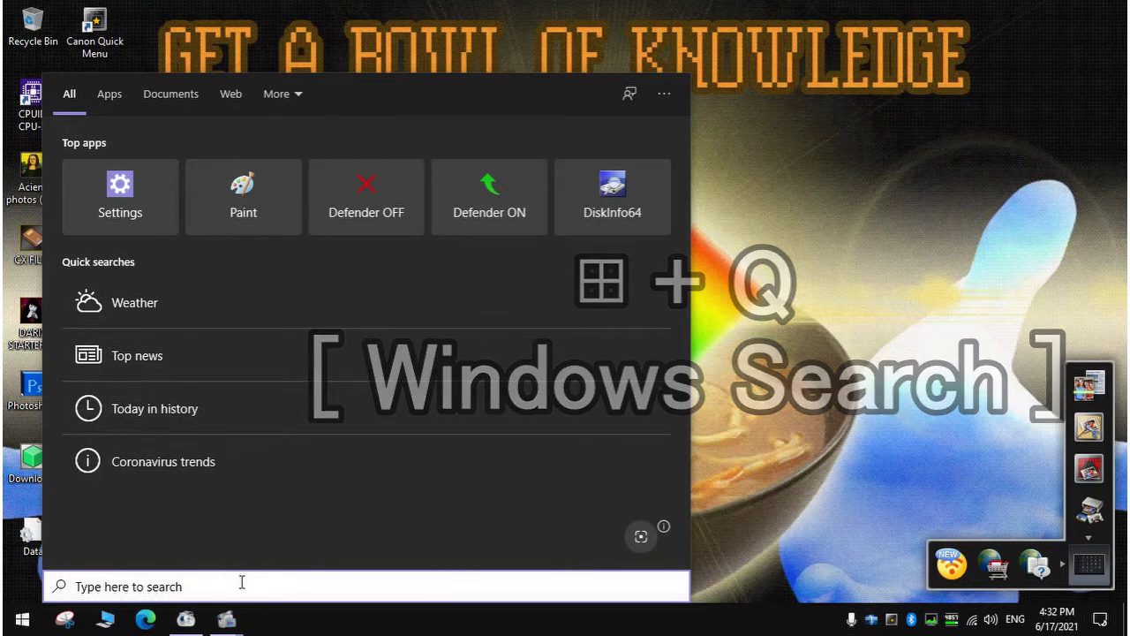
left_click(644, 539)
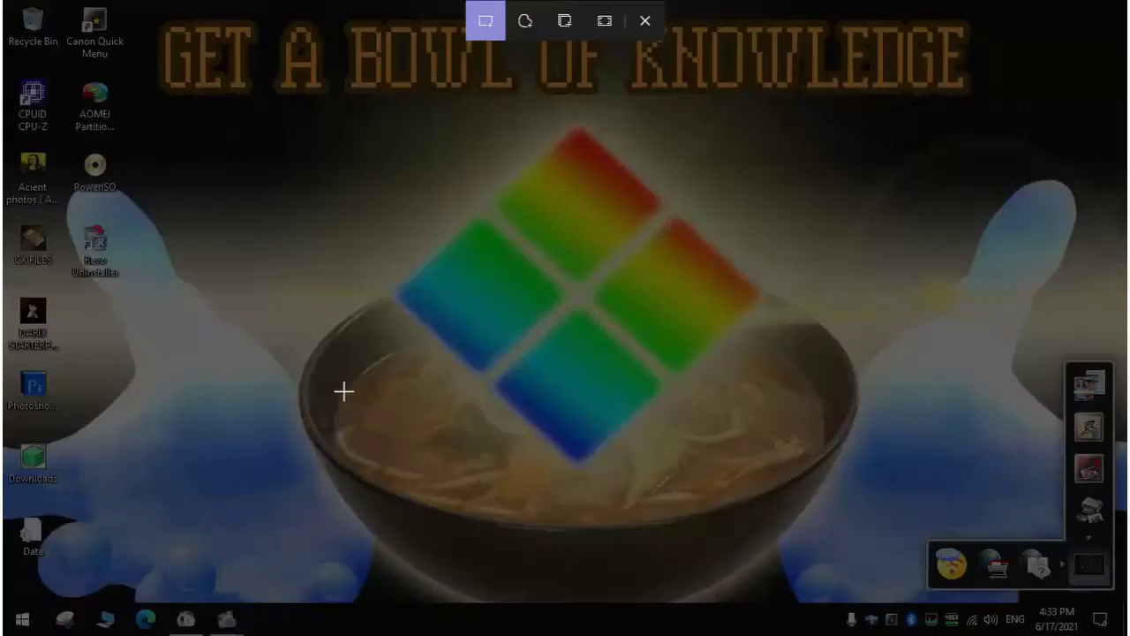
left_click_drag(275, 362, 858, 595)
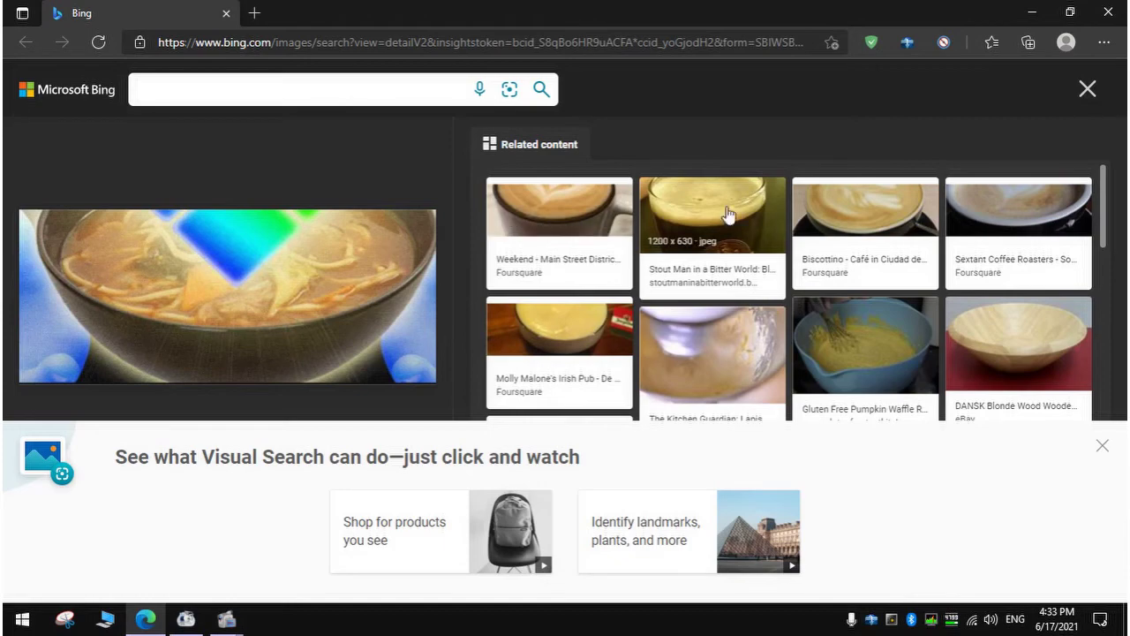
left_click(1108, 7)
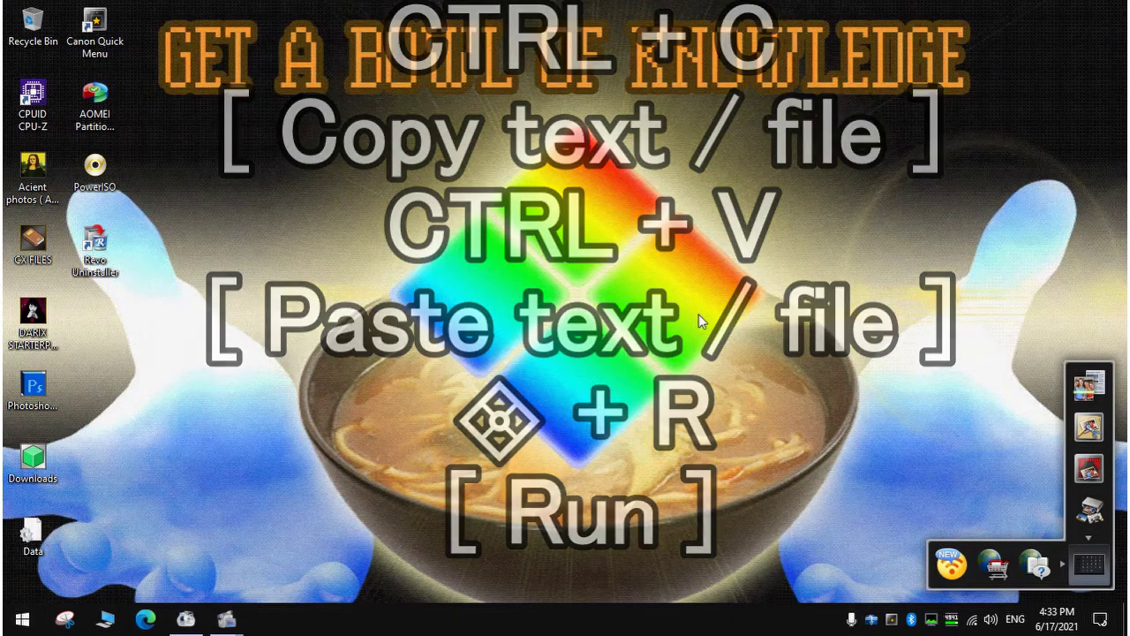
- Open the Windows Run dialog
key("super+r")
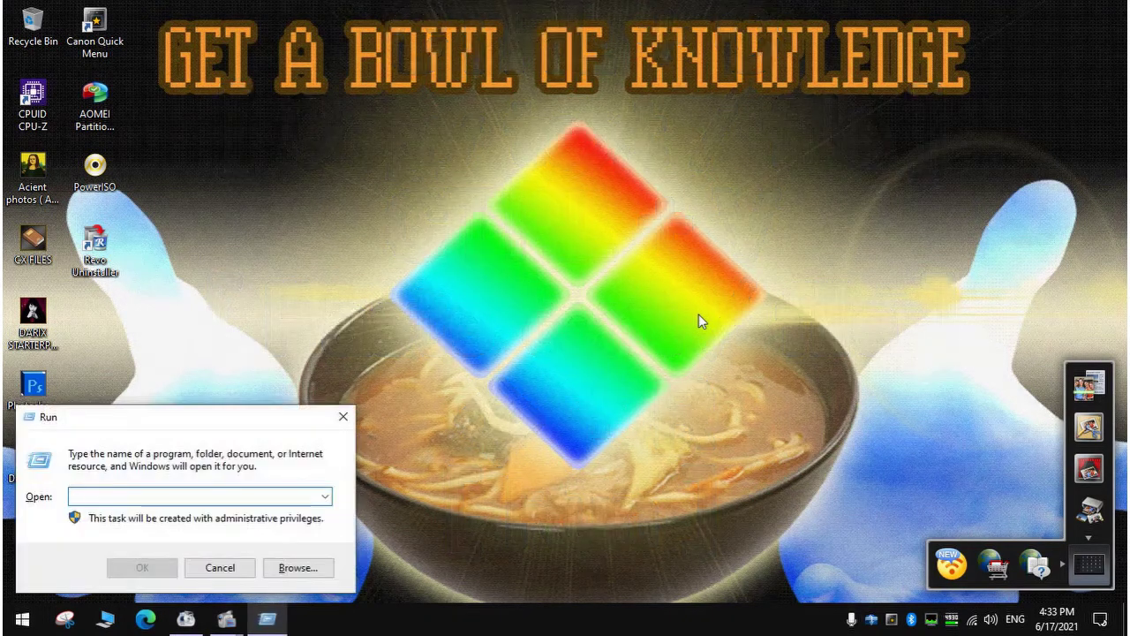